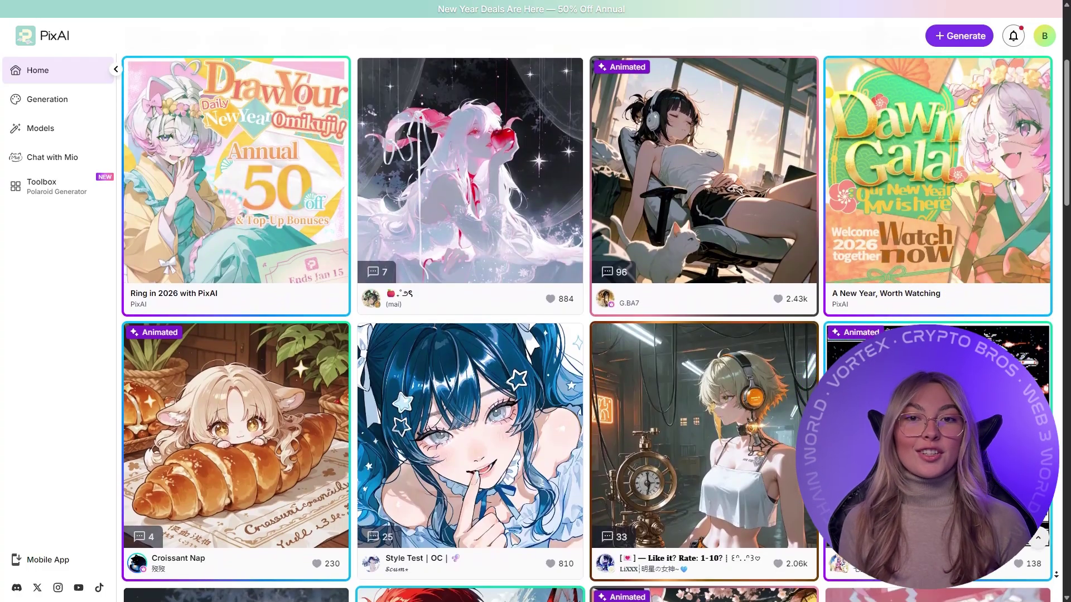
pyautogui.scroll(-1, 585, 329)
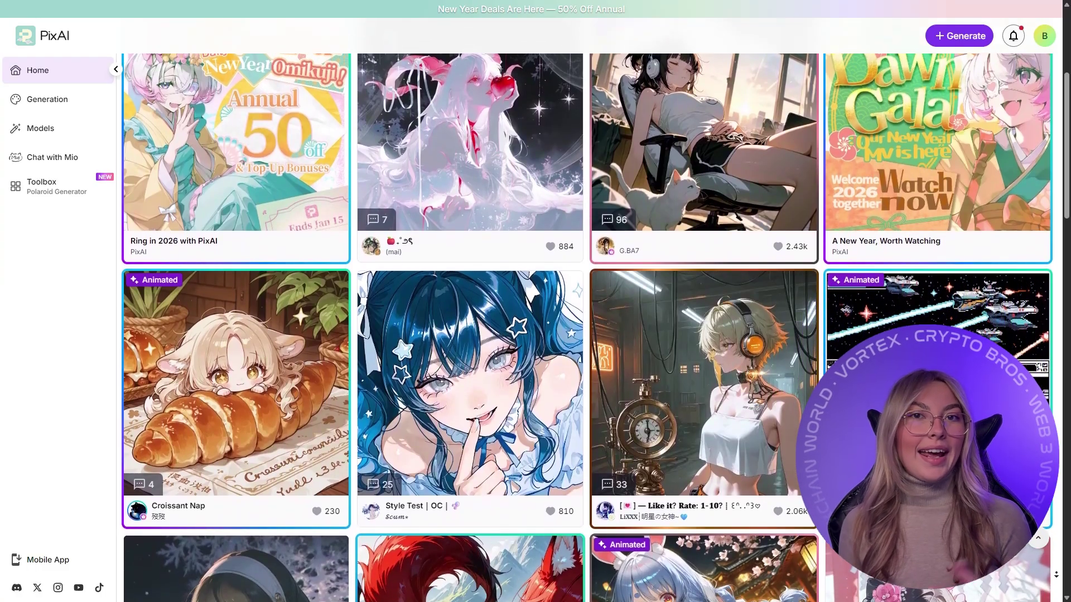
pyautogui.scroll(-1, 585, 329)
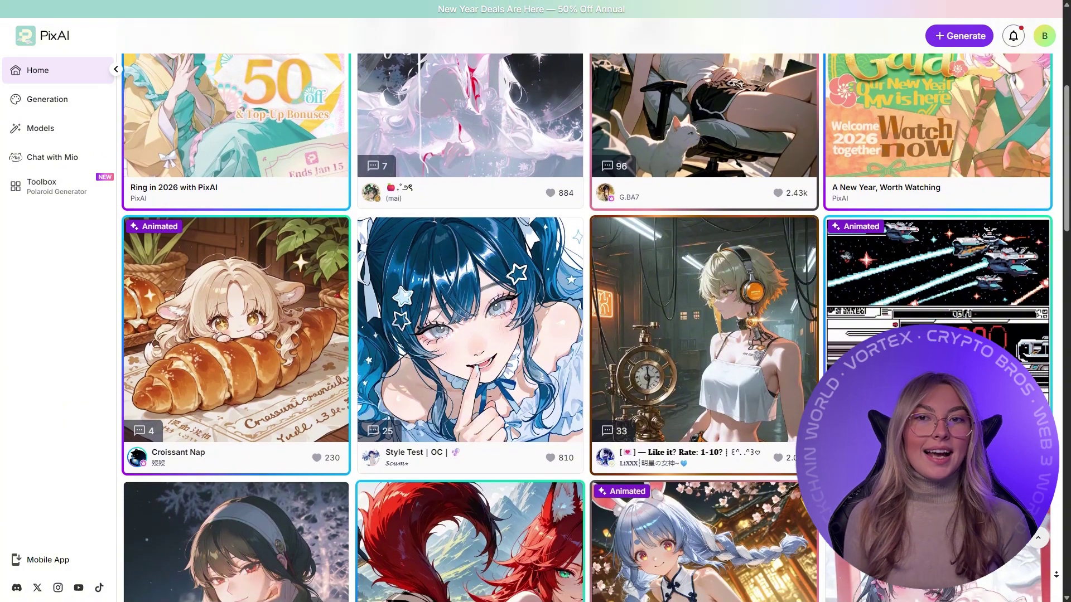
pyautogui.scroll(-1, 586, 329)
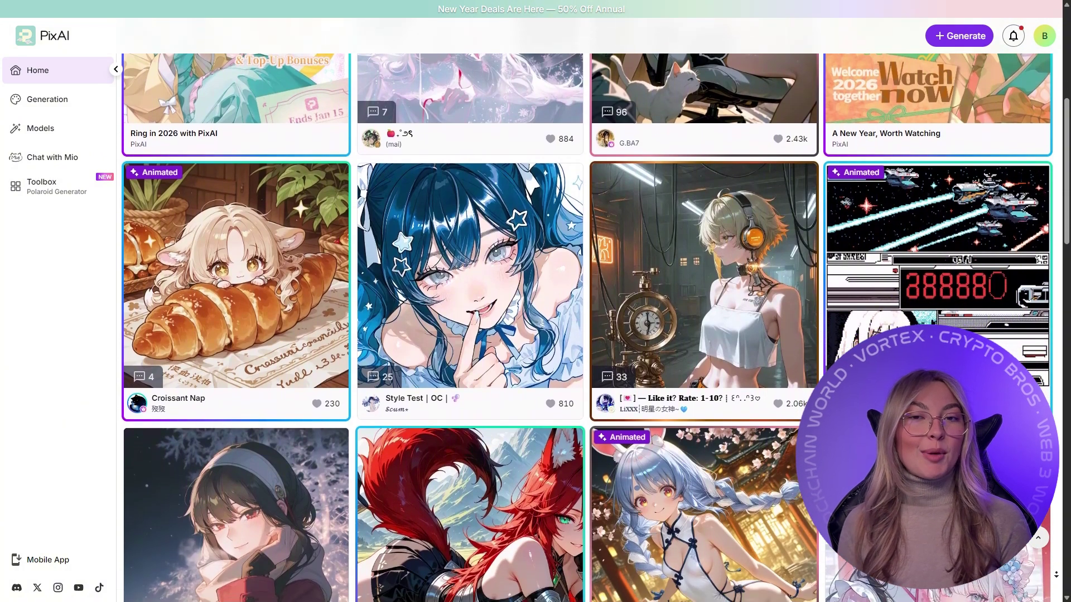
pyautogui.scroll(-1, 586, 329)
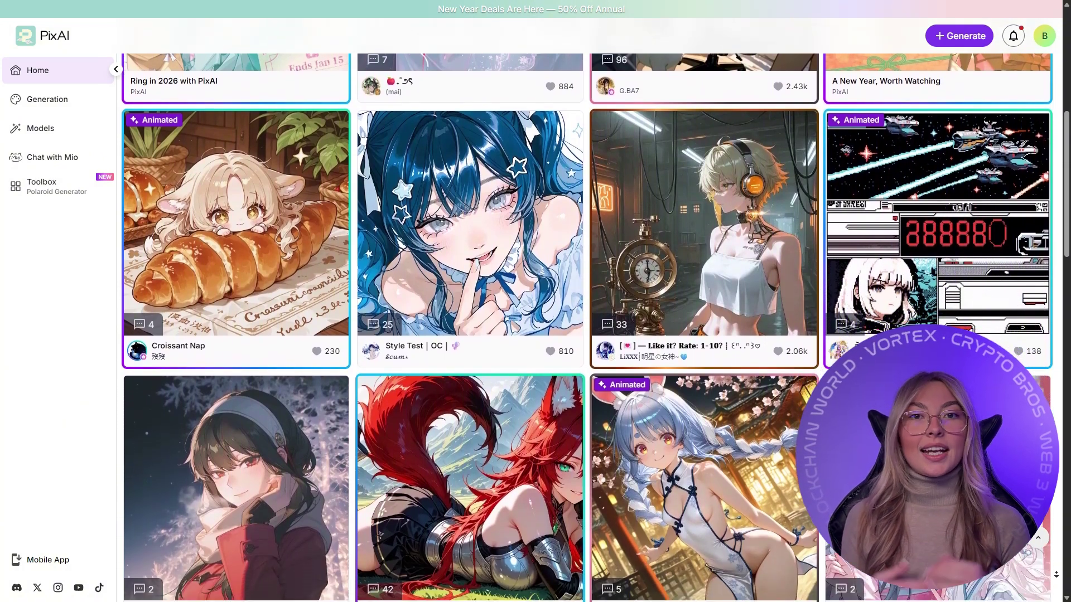
pyautogui.scroll(-1, 585, 329)
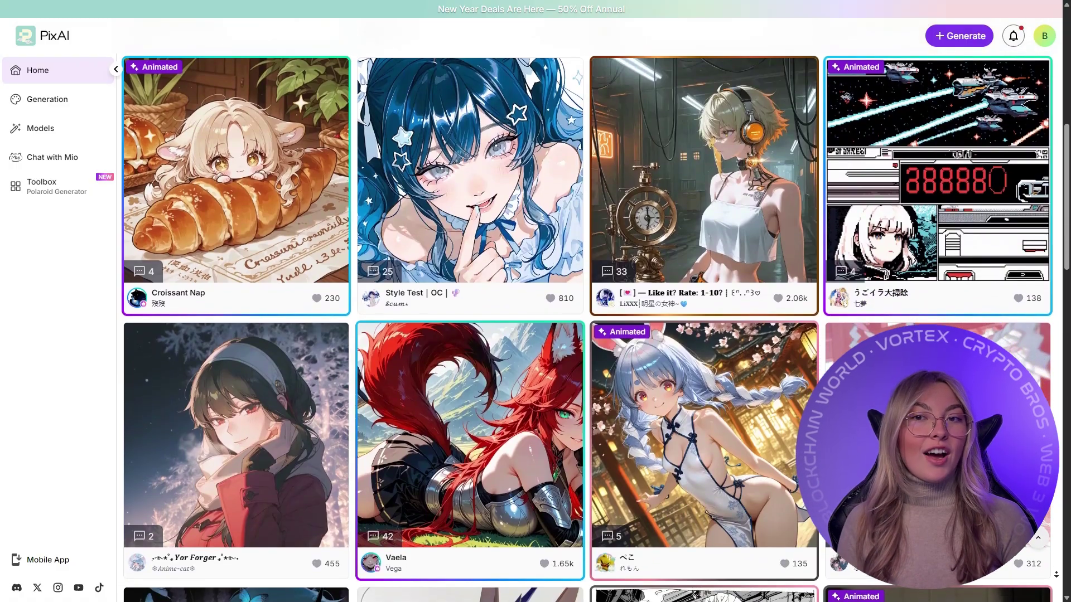
pyautogui.scroll(-1, 586, 329)
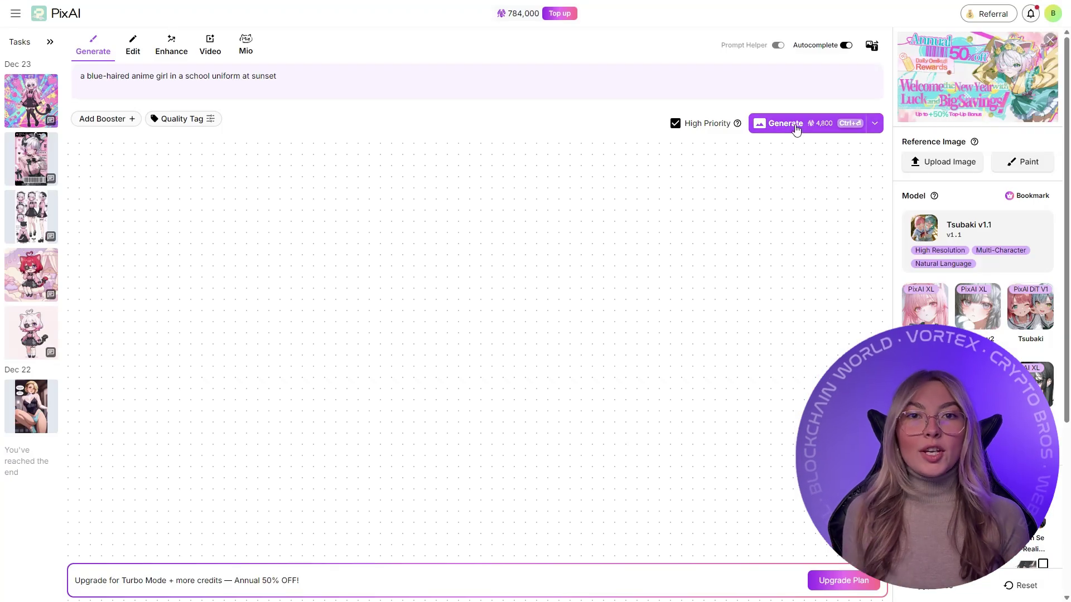
# Generate four Tsubaki v1.1 sunset schoolgirl images and browse all four enlarged
pyautogui.click(796, 125)
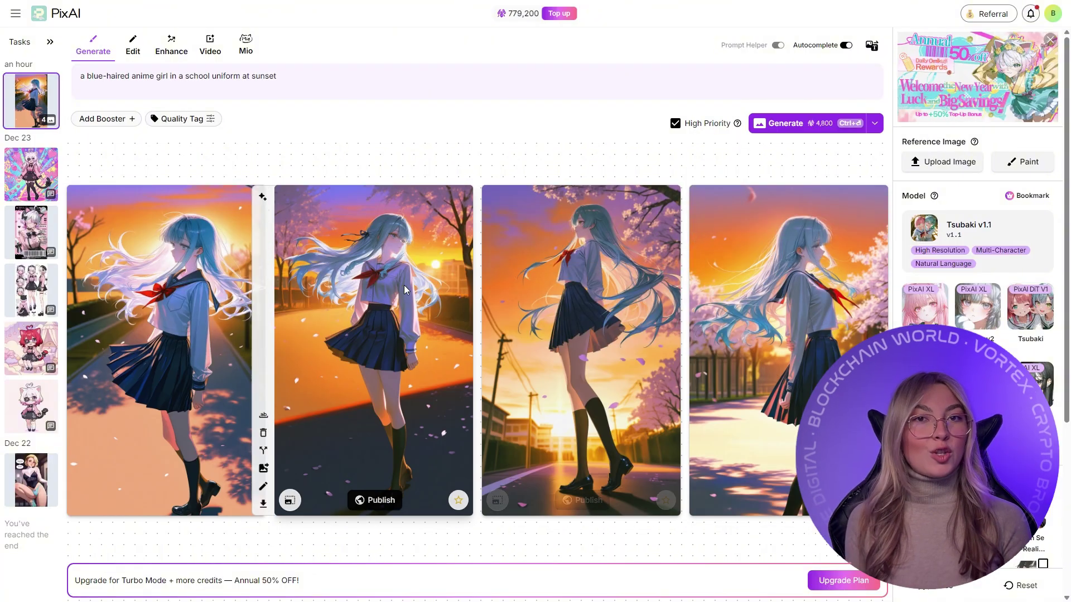
pyautogui.click(197, 300)
pyautogui.press('Right')
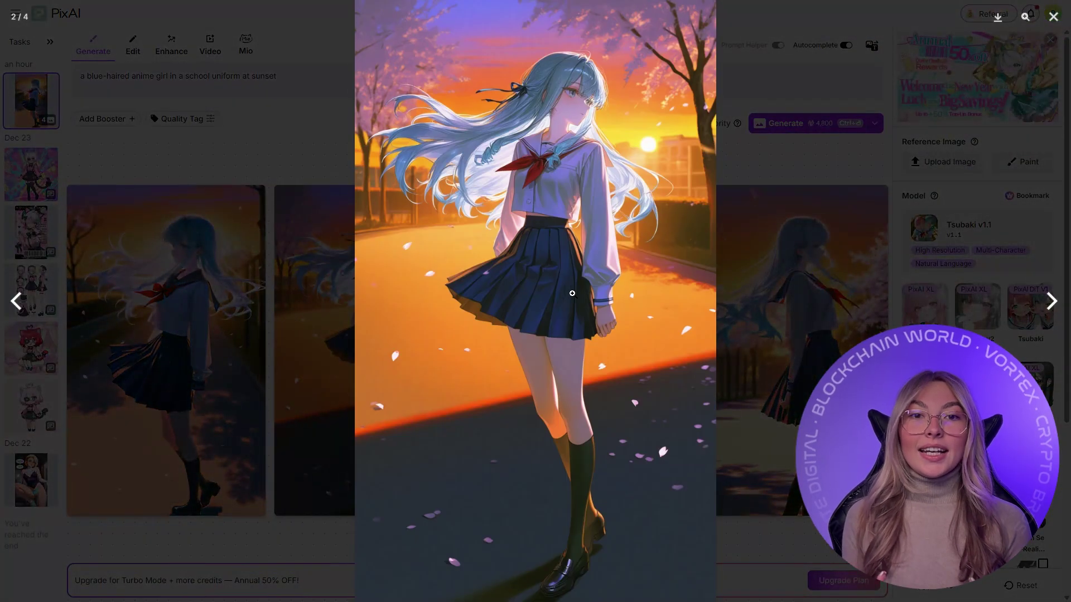
pyautogui.press('Right')
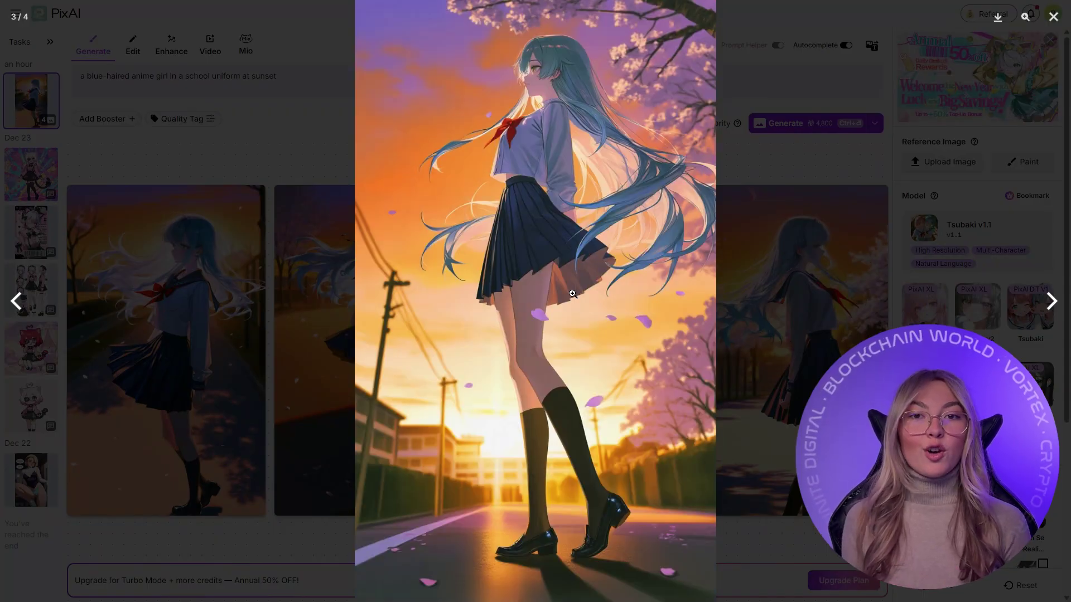
pyautogui.press('Right')
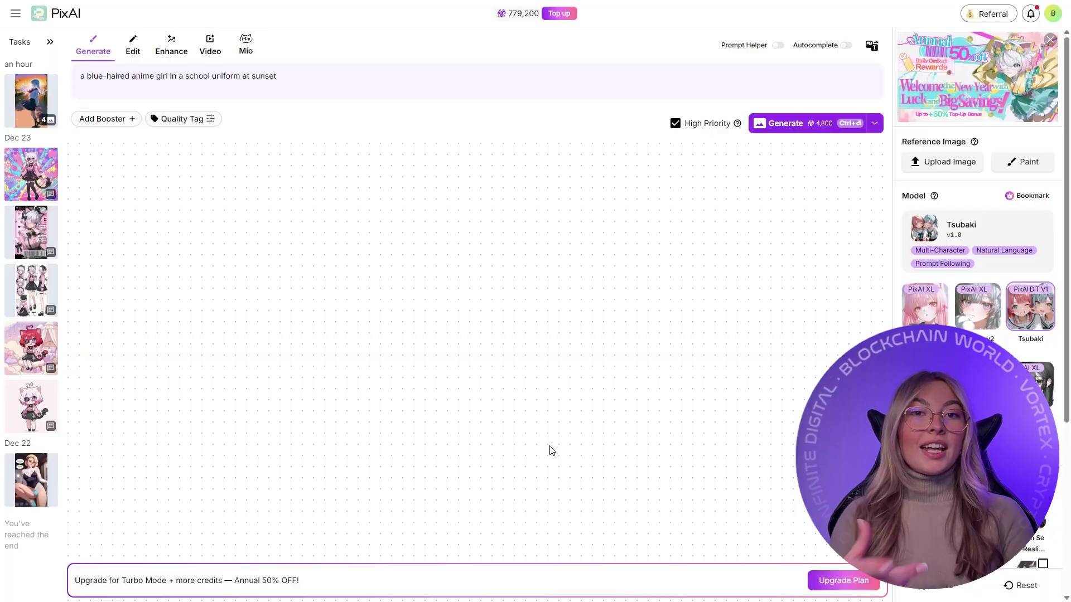
# Enable Autocomplete and Prompt Helper, then generate four Tsubaki v1.0 sunset schoolgirl images
pyautogui.click(821, 47)
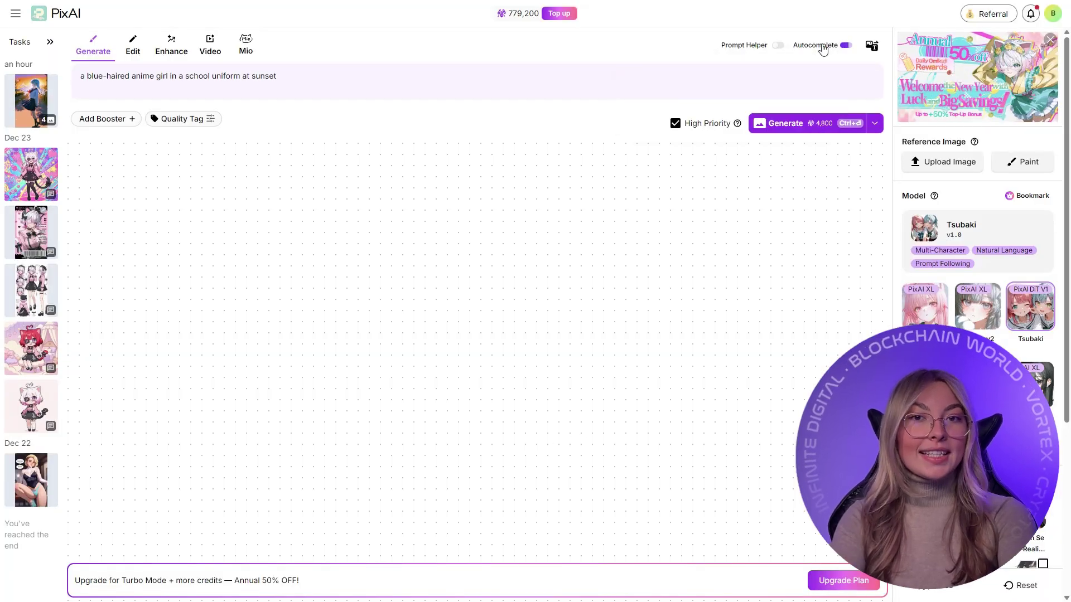
pyautogui.moveTo(798, 68); pyautogui.dragTo(658, 83)
pyautogui.click(777, 45)
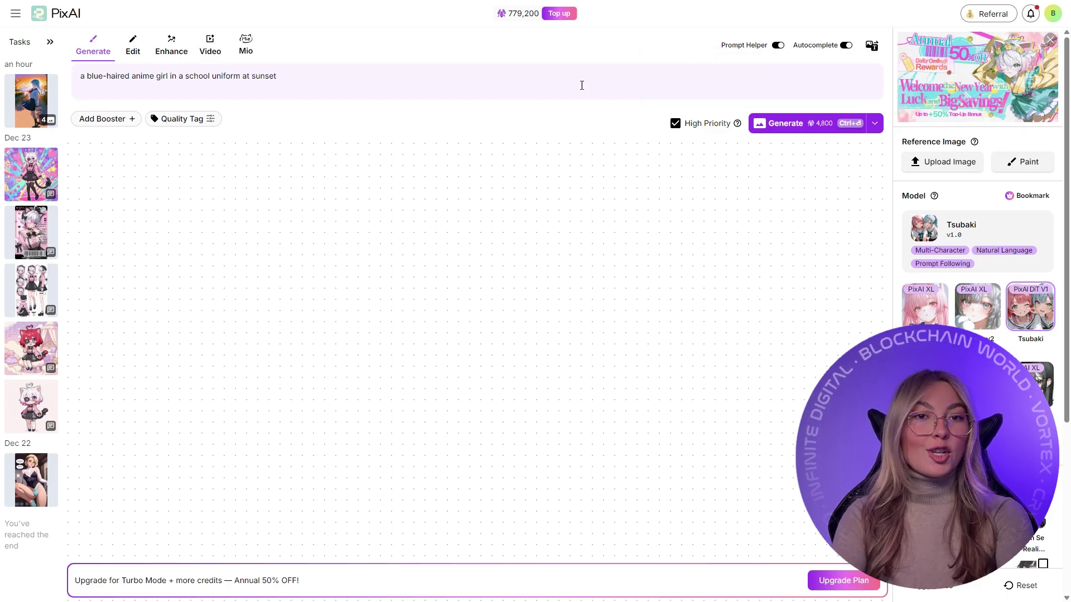
pyautogui.hotkey('ctrl', 'Return')
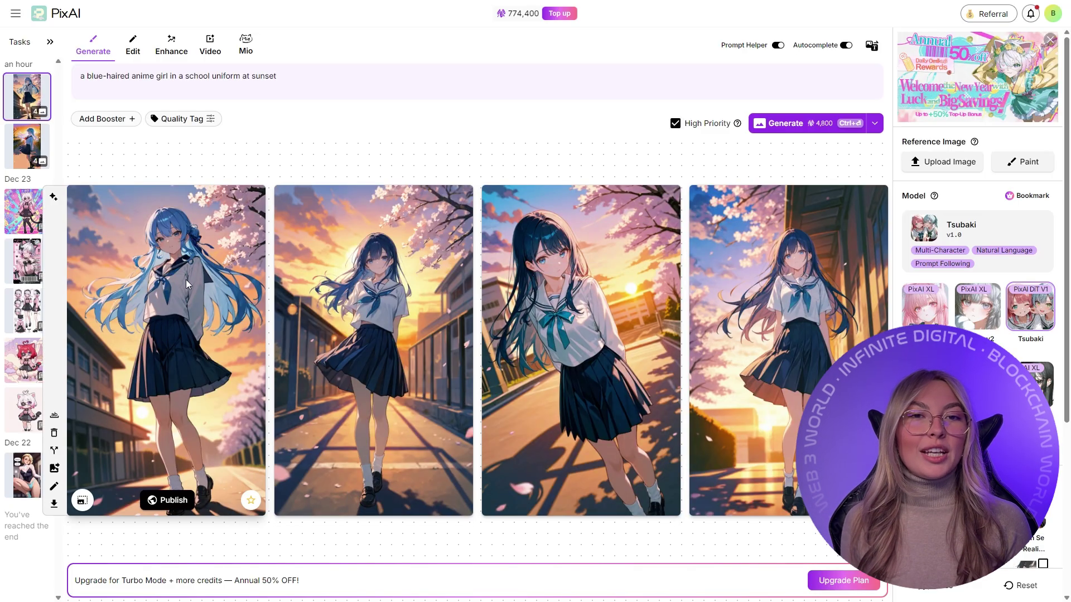
pyautogui.click(187, 280)
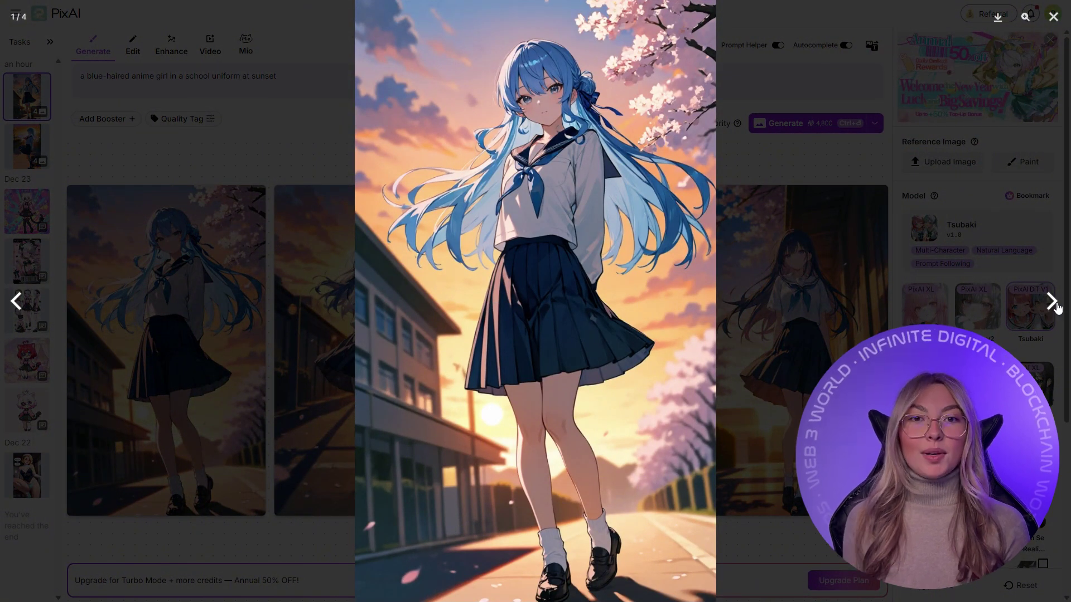
pyautogui.click(1052, 302)
pyautogui.click(1052, 302)
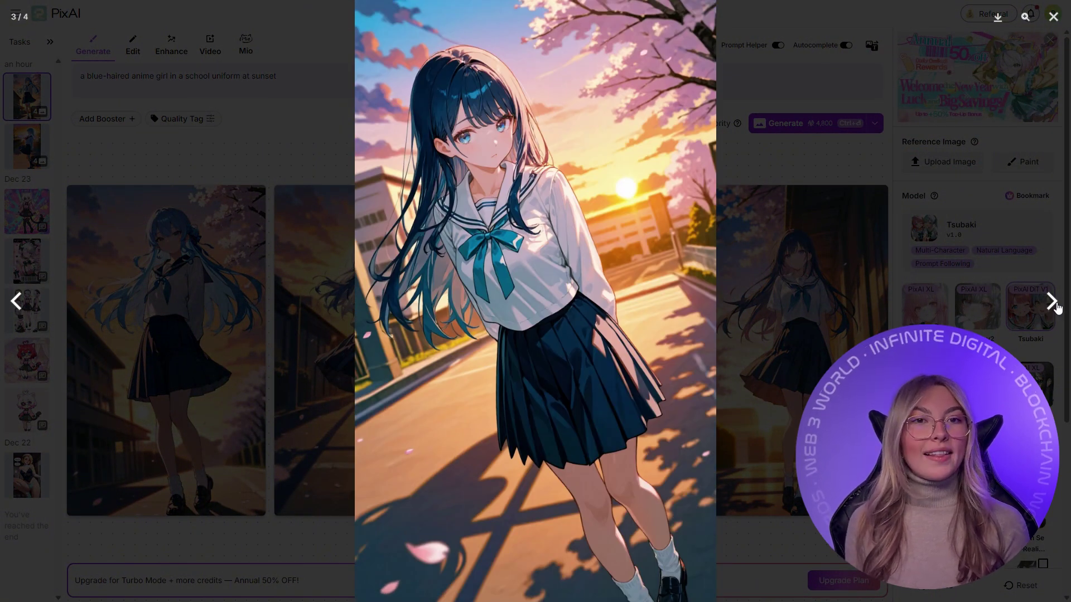
pyautogui.click(1052, 302)
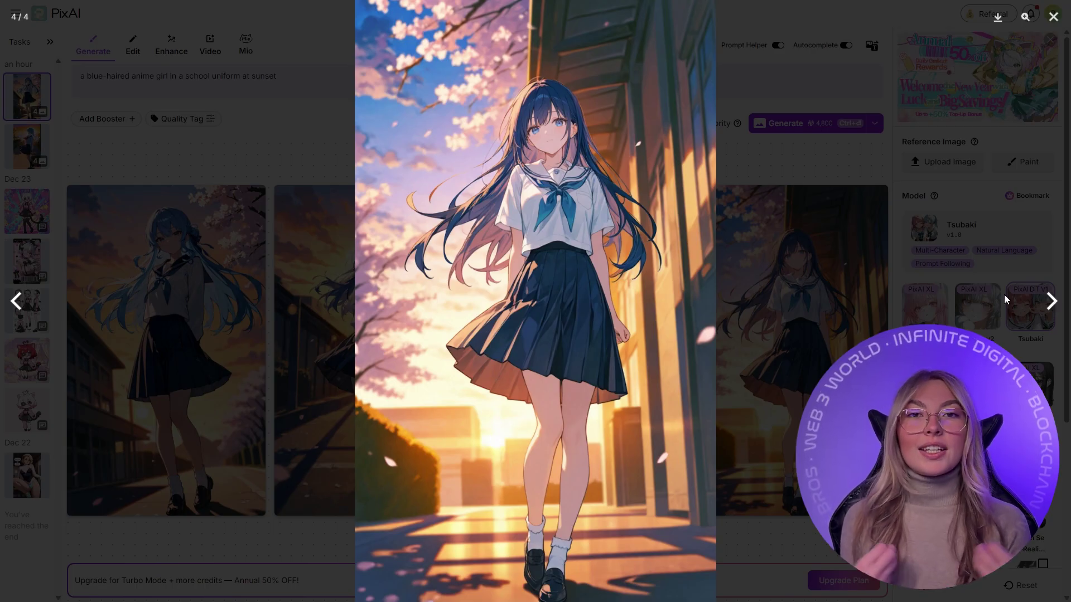
pyautogui.click(855, 289)
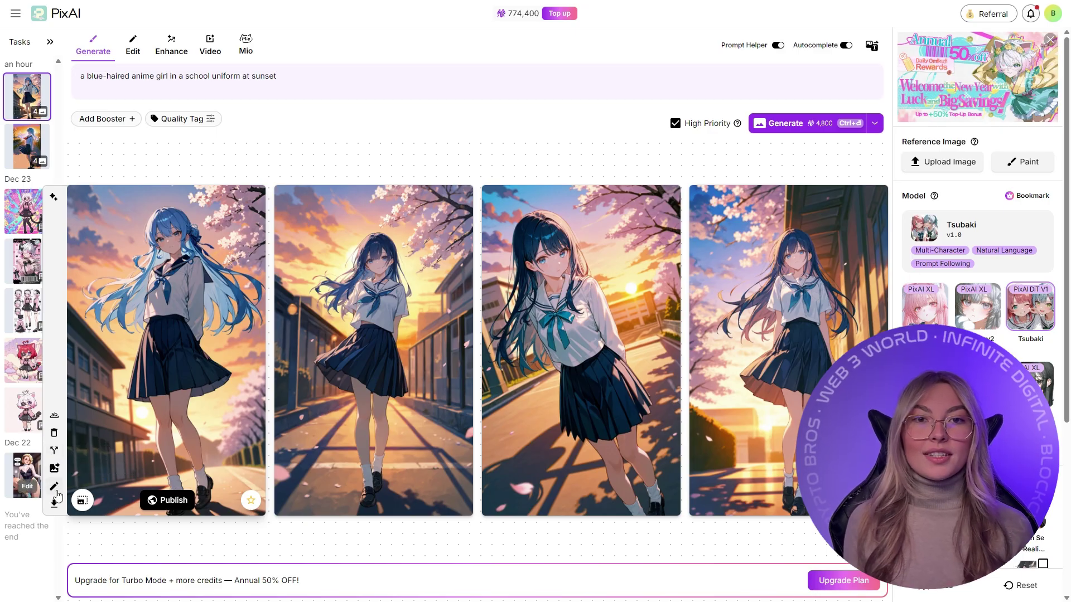
# Use Describe an Image on the first schoolgirl image to get four extracted prompt descriptions
pyautogui.click(55, 415)
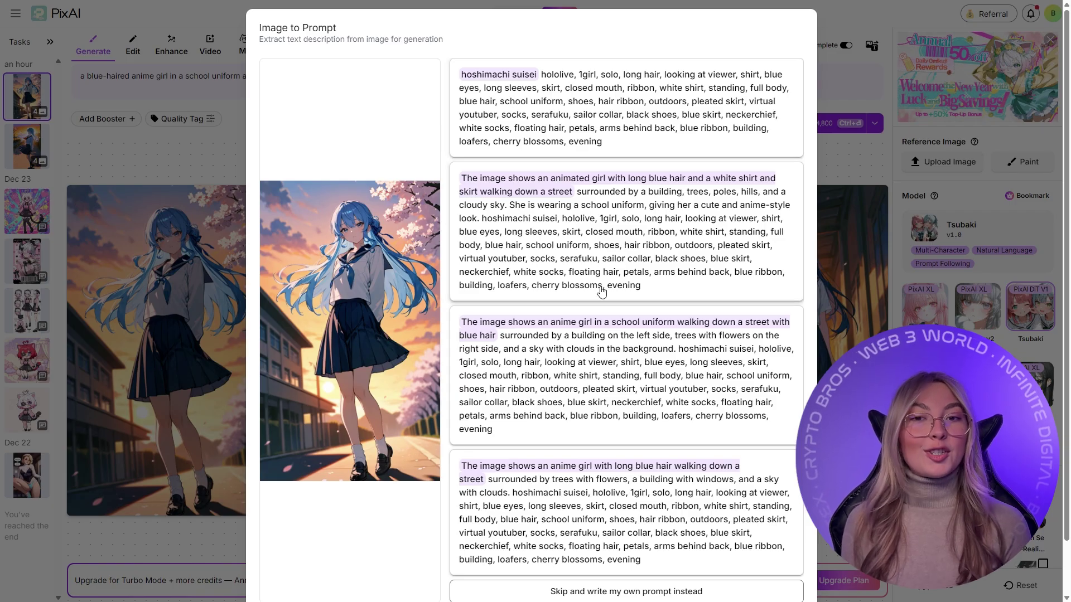
pyautogui.scroll(-1, 602, 291)
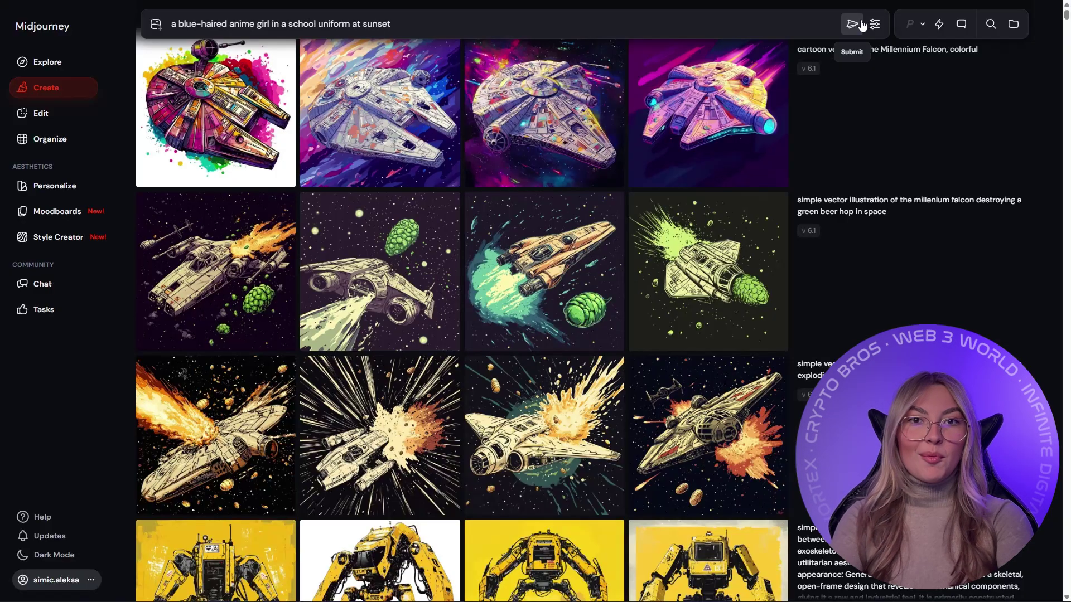
# Submit the sunset schoolgirl prompt in Midjourney, dismiss the personalization popup, and view Today's results
pyautogui.click(853, 24)
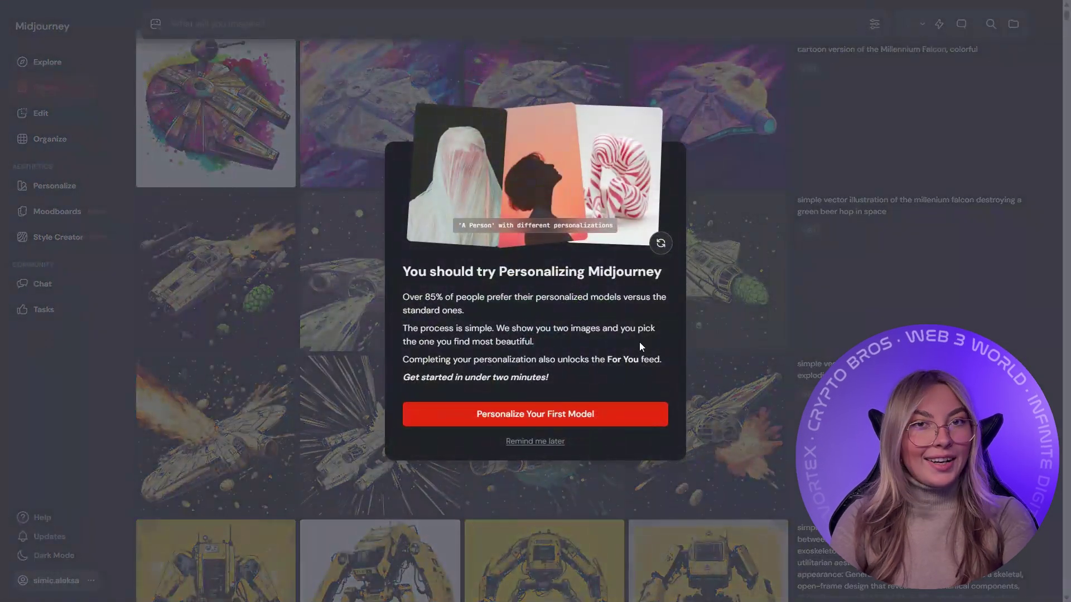
pyautogui.click(552, 442)
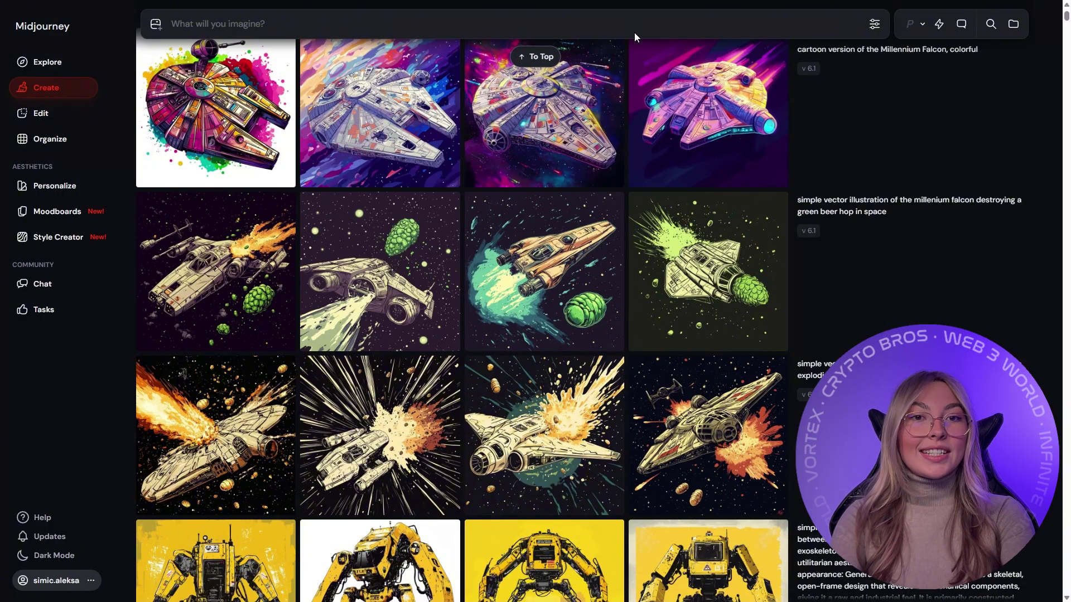
pyautogui.scroll(8, 664, 220)
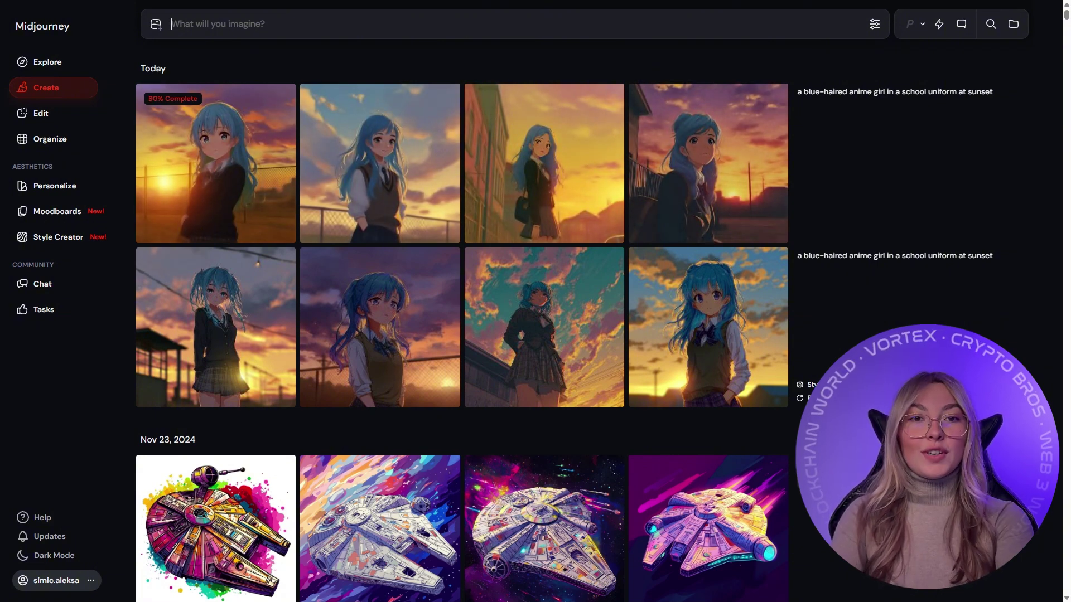
# Open the newest Midjourney schoolgirl image full size and step through the generated images
pyautogui.click(694, 335)
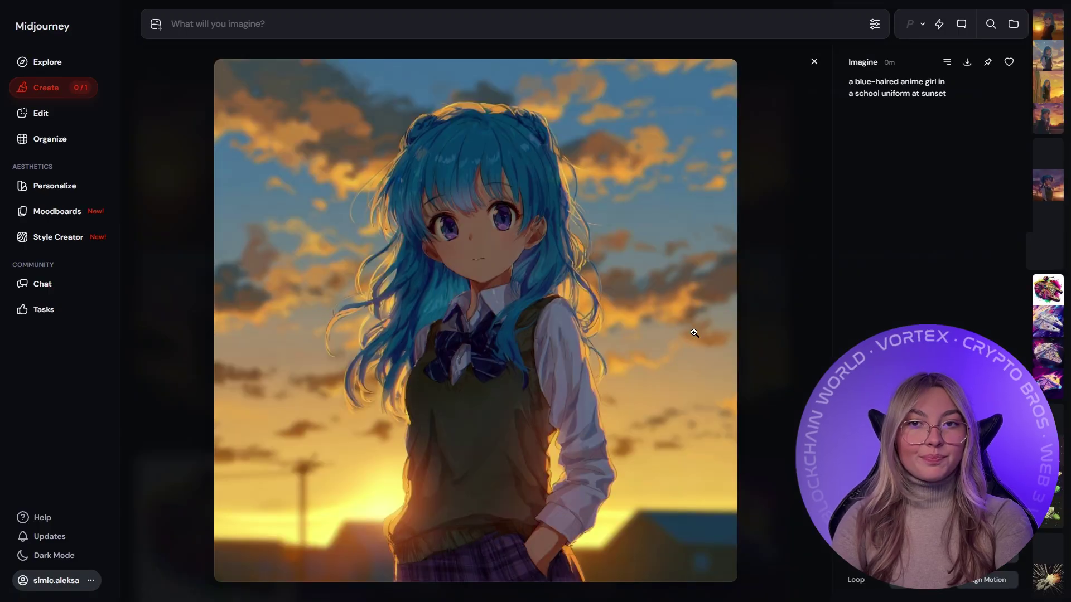
pyautogui.press('Left')
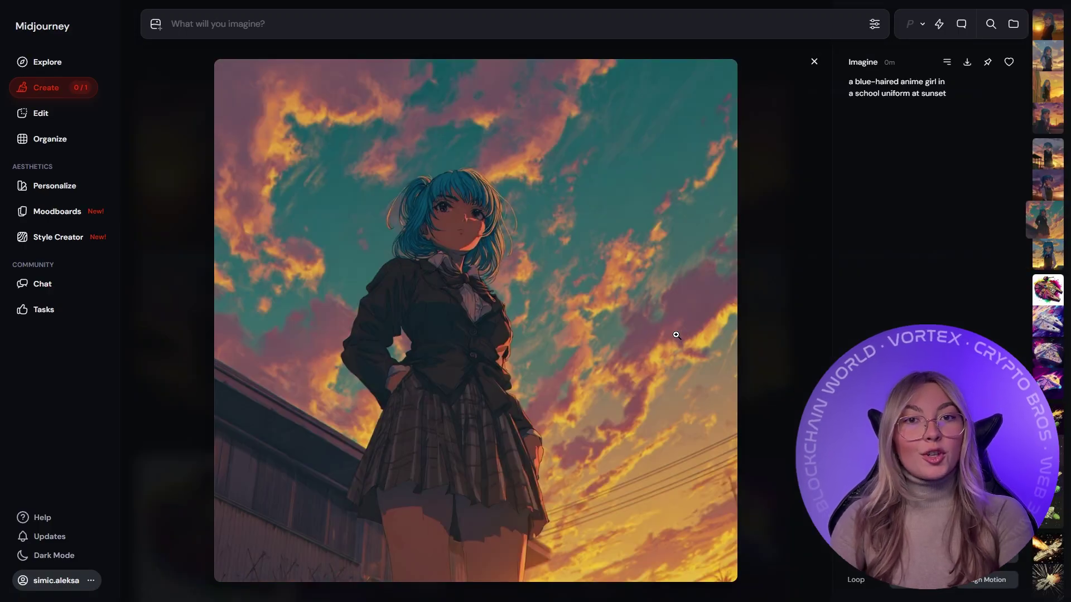
pyautogui.press('Left')
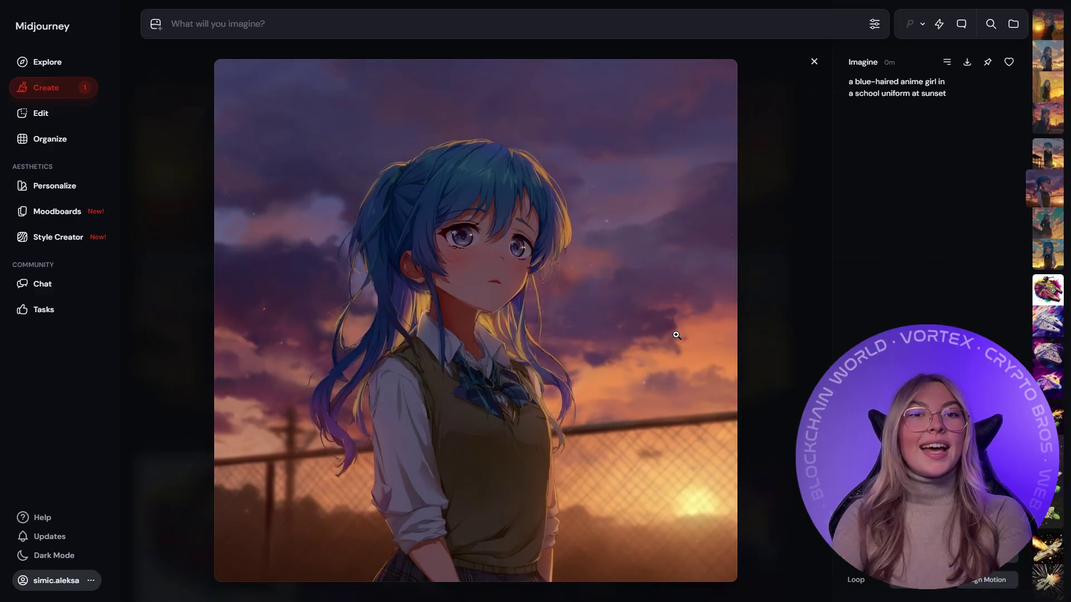
pyautogui.press('Left')
pyautogui.press('Left')
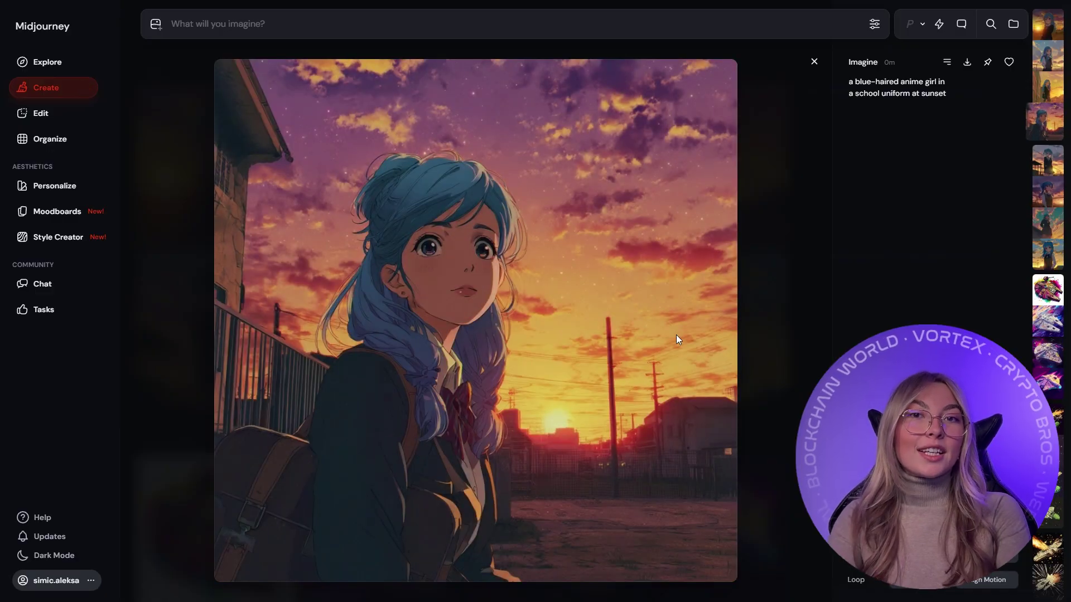
pyautogui.press('Left')
pyautogui.press('Left')
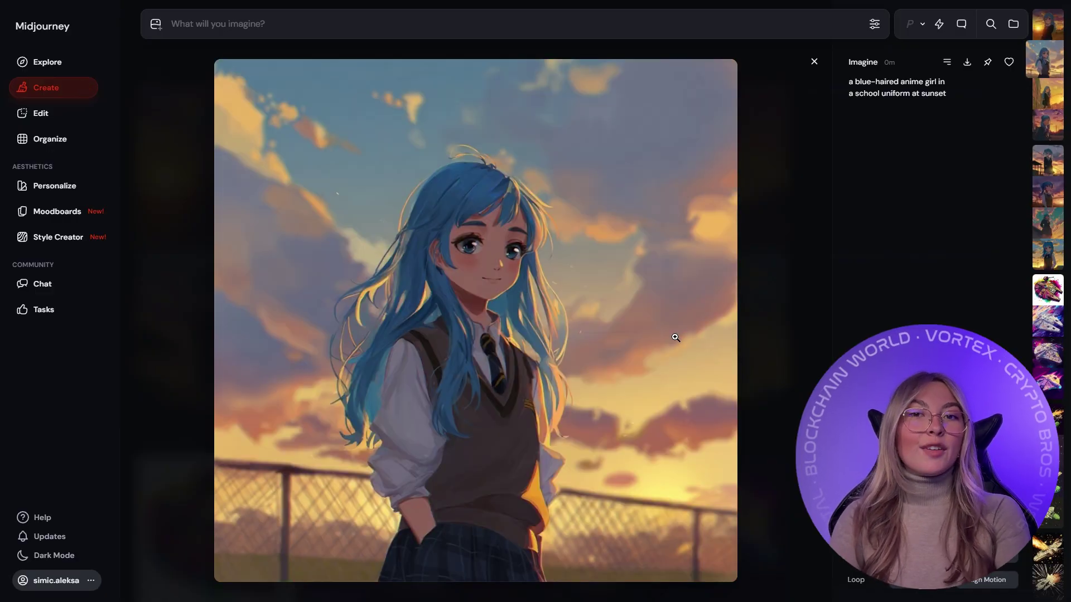
pyautogui.press('Left')
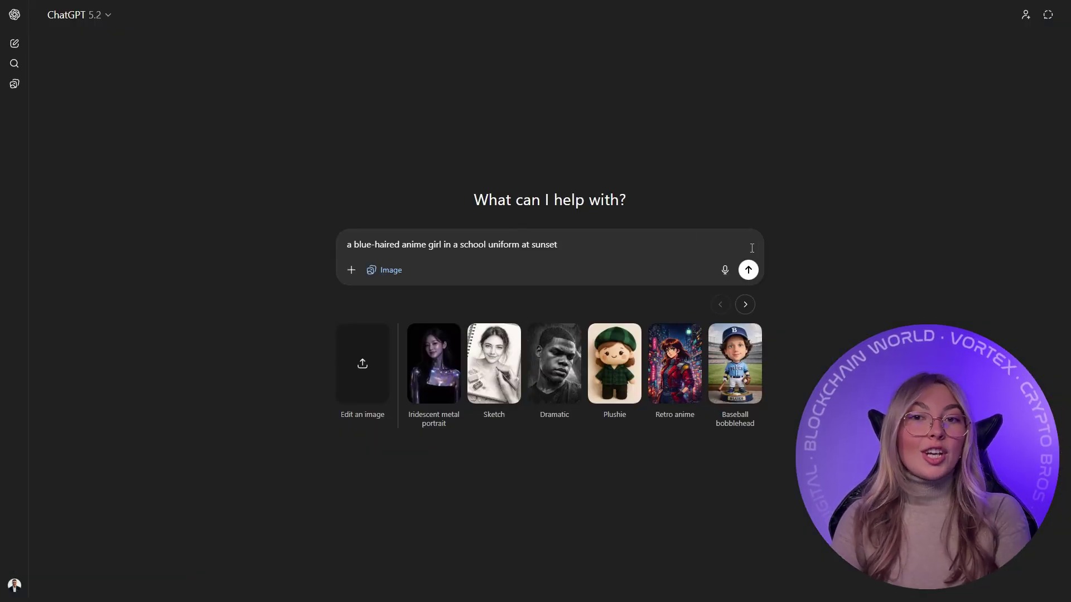
# Send the rooftop sunset schoolgirl prompt to ChatGPT for an image, then pick the Animation style
pyautogui.click(749, 280)
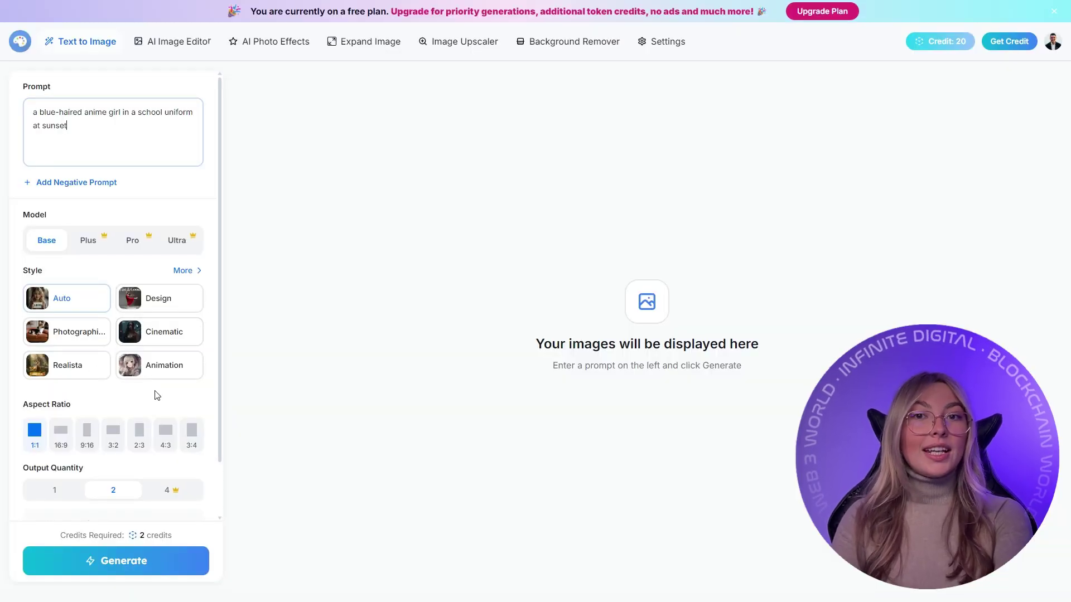
pyautogui.click(175, 371)
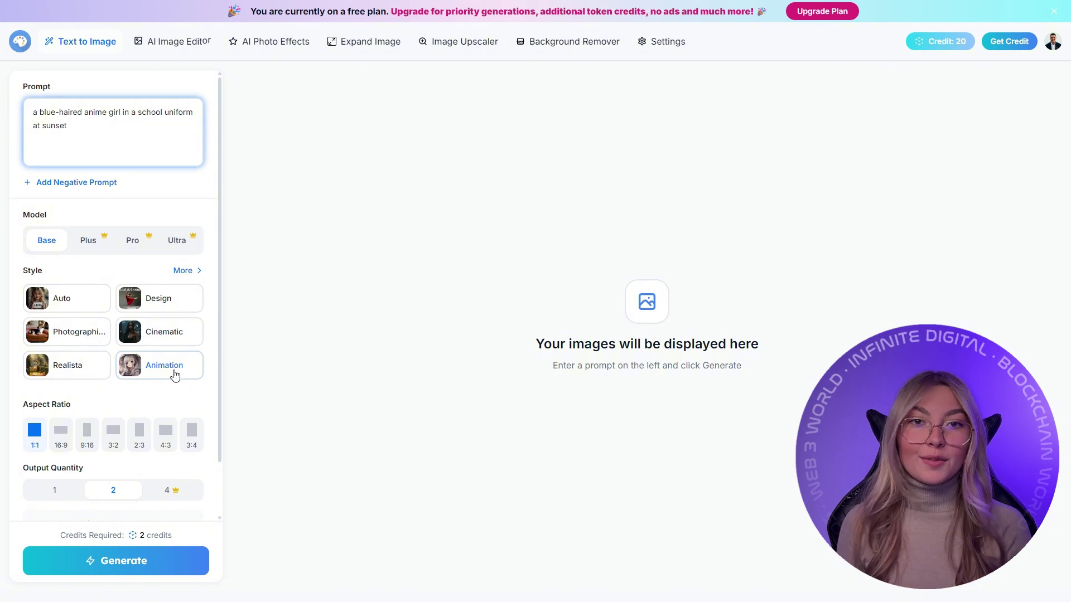
# Generate two Animation-style schoolgirl images in Stable Diffusion Web, then close the style list
pyautogui.click(172, 559)
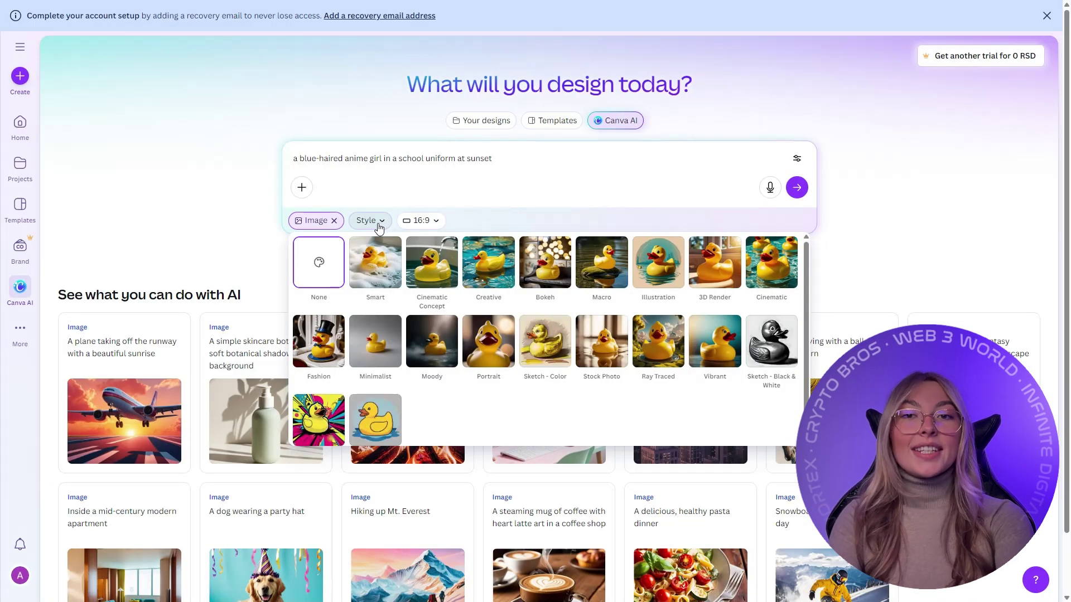
pyautogui.click(377, 223)
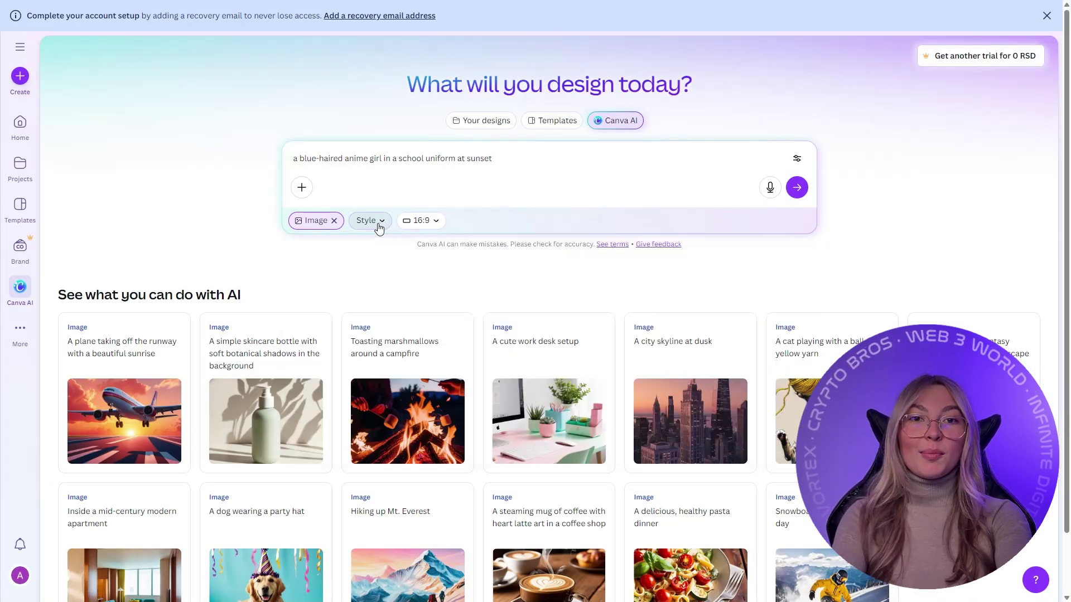
# Submit the sunset schoolgirl prompt in Canva AI to generate 16:9 images
pyautogui.click(796, 187)
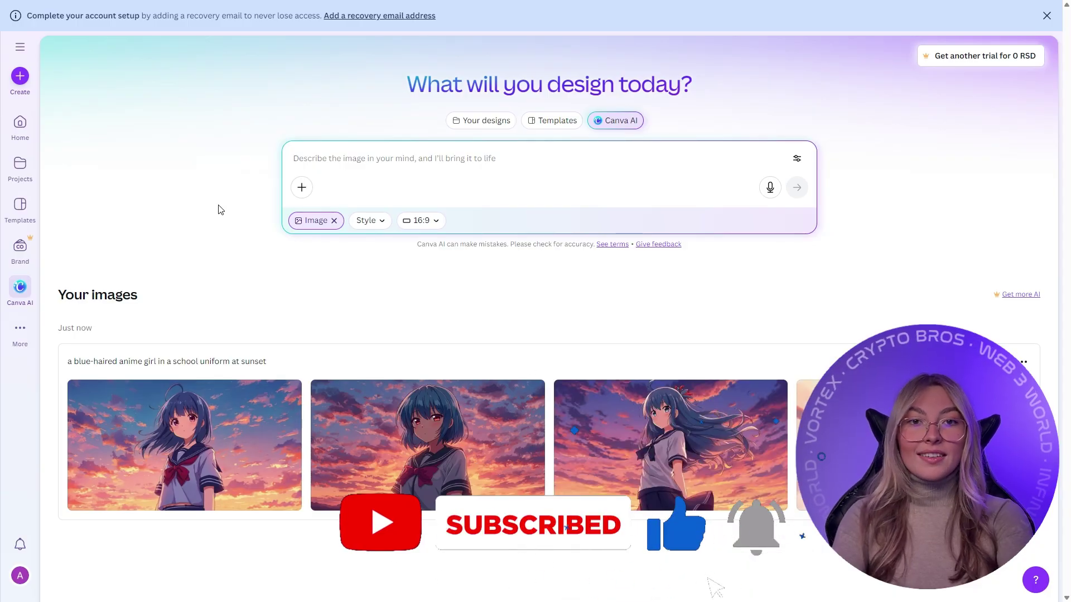
# Preview each of the six Canva schoolgirl images in turn with its prompt details
pyautogui.click(207, 414)
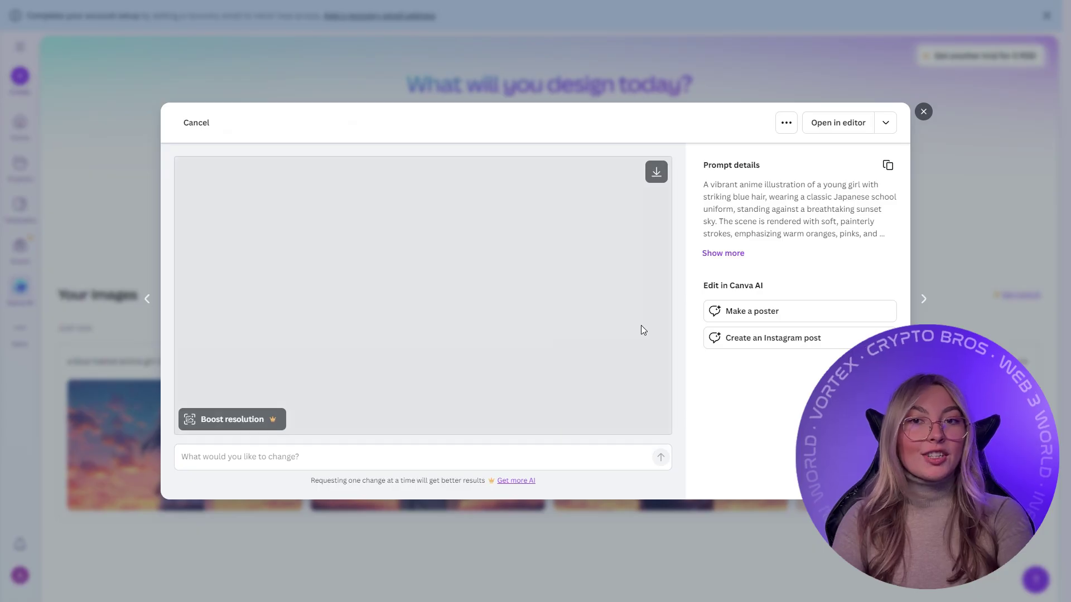
pyautogui.click(924, 300)
pyautogui.click(924, 301)
pyautogui.click(924, 301)
pyautogui.click(924, 301)
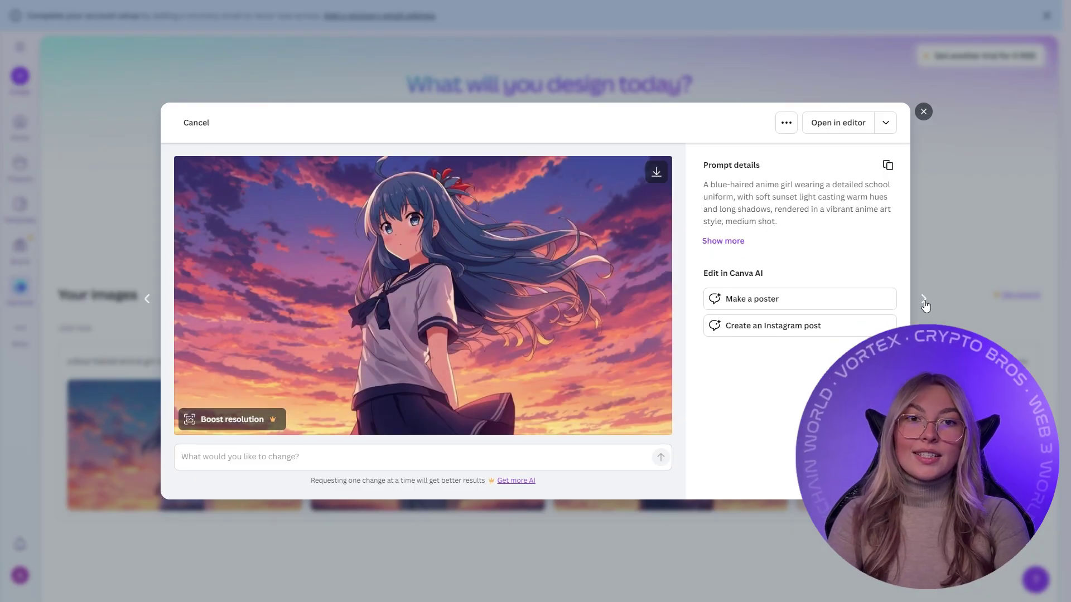
pyautogui.click(925, 302)
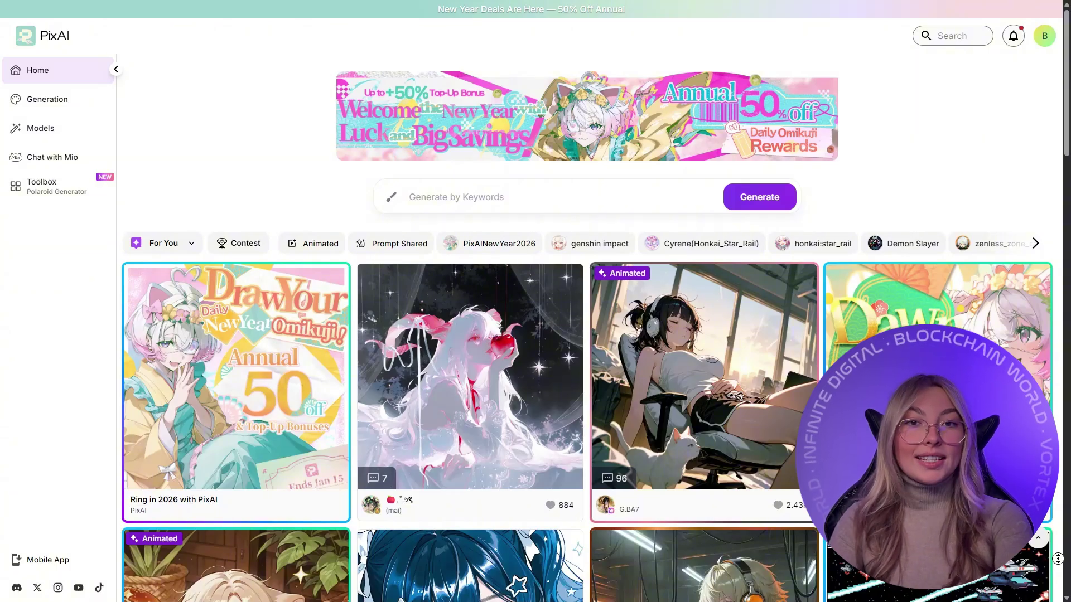
pyautogui.scroll(-1, 1056, 567)
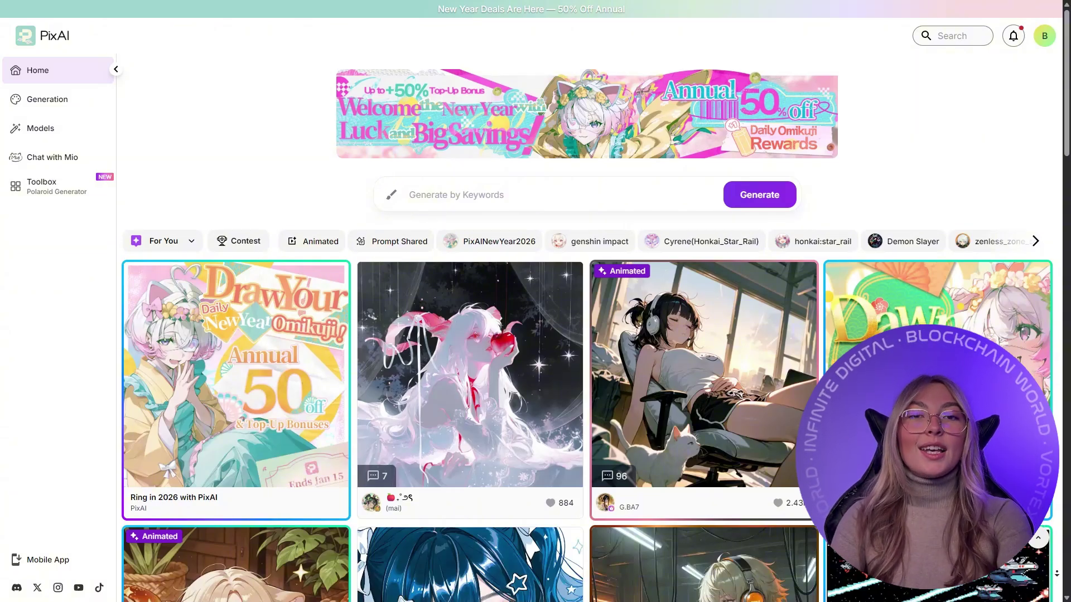